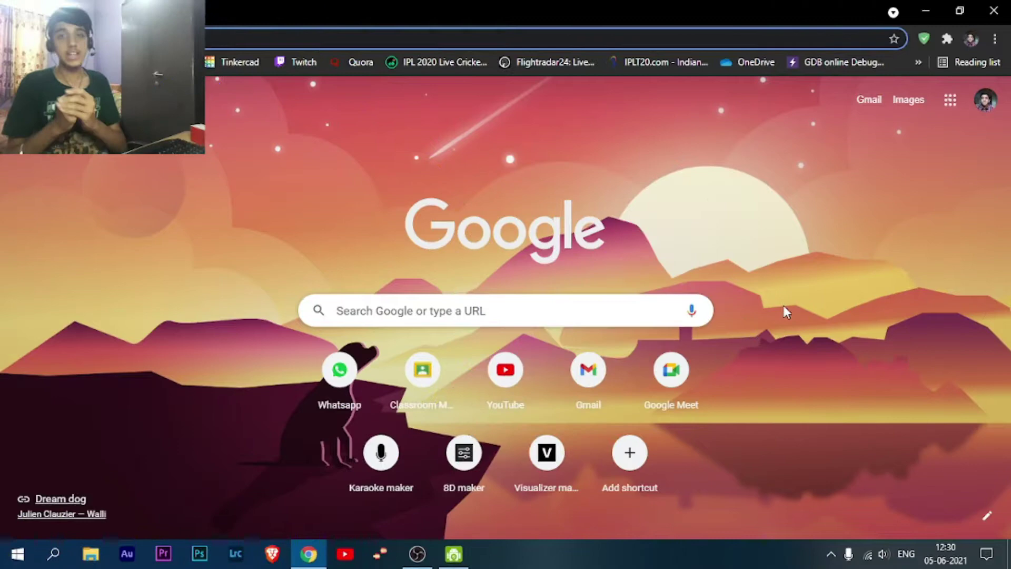
Step: Search Google in Chrome for 'max joypad for pc server'
key(super+d)
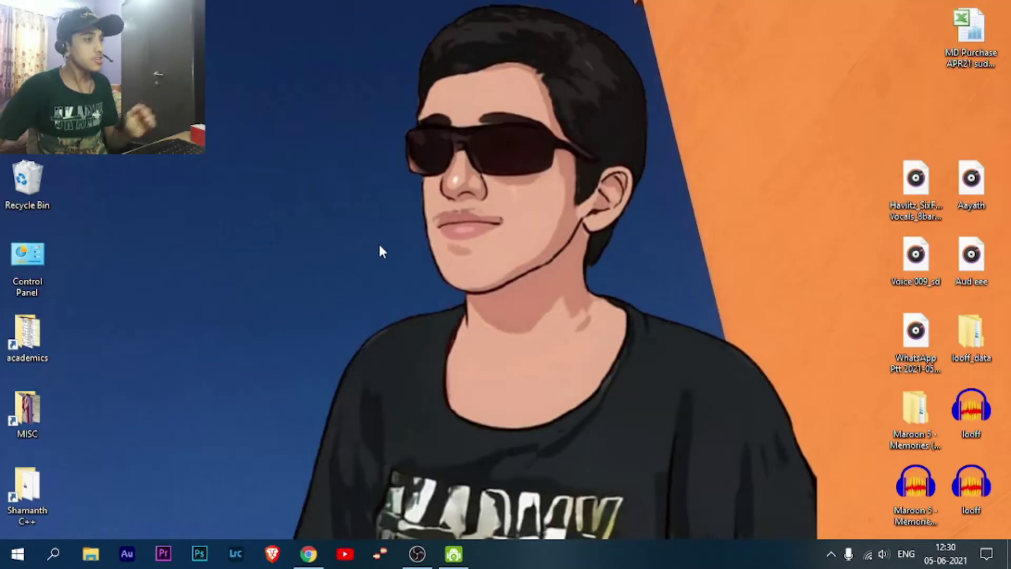
click(308, 553)
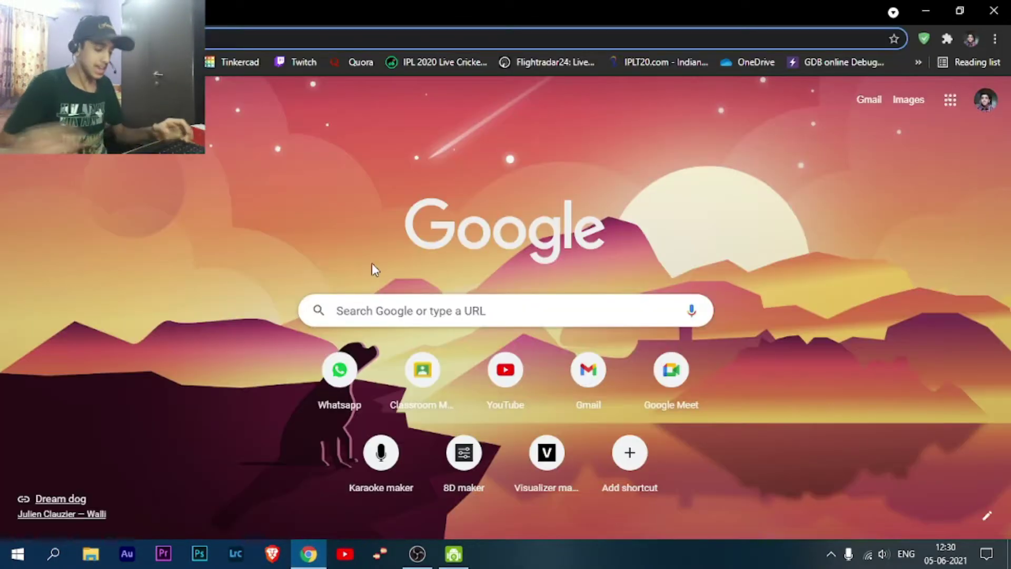
text(max jo)
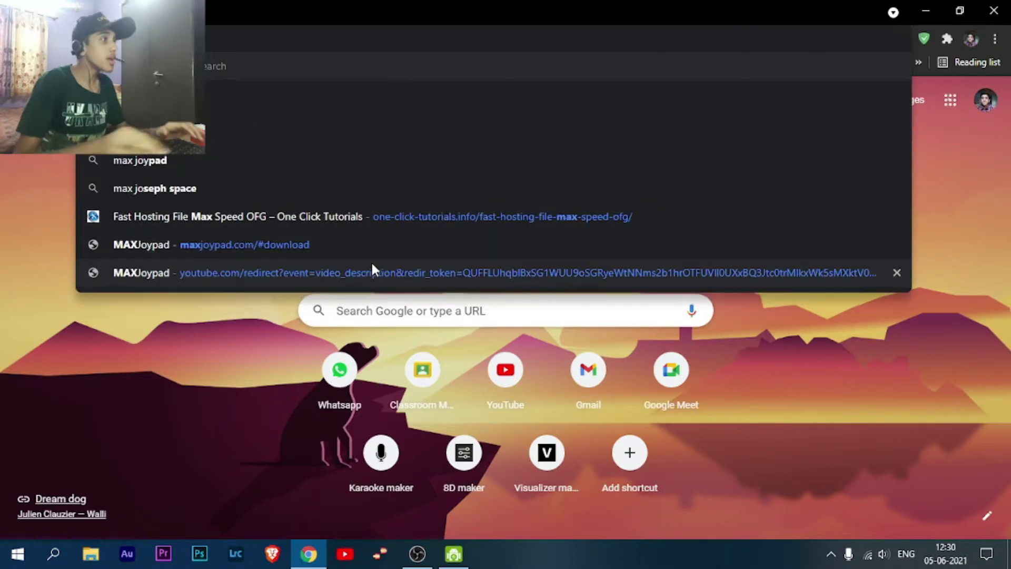
text(ypad)
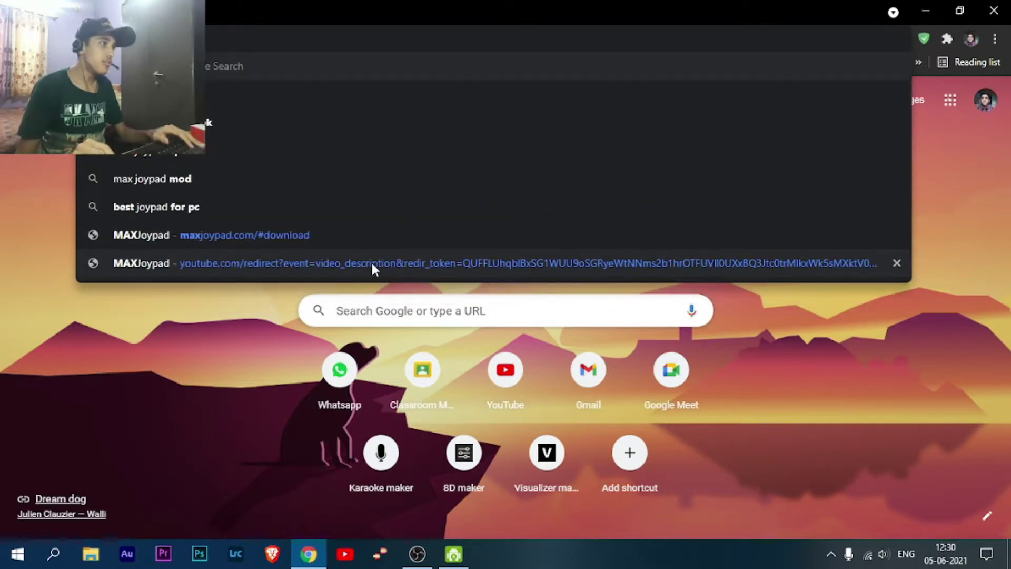
text( download for pc server)
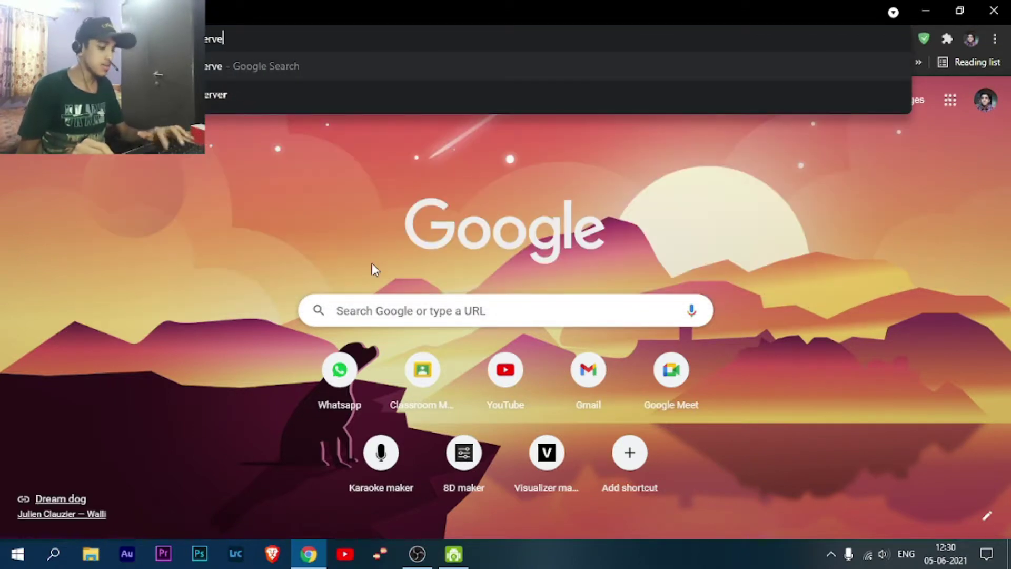
key(Return)
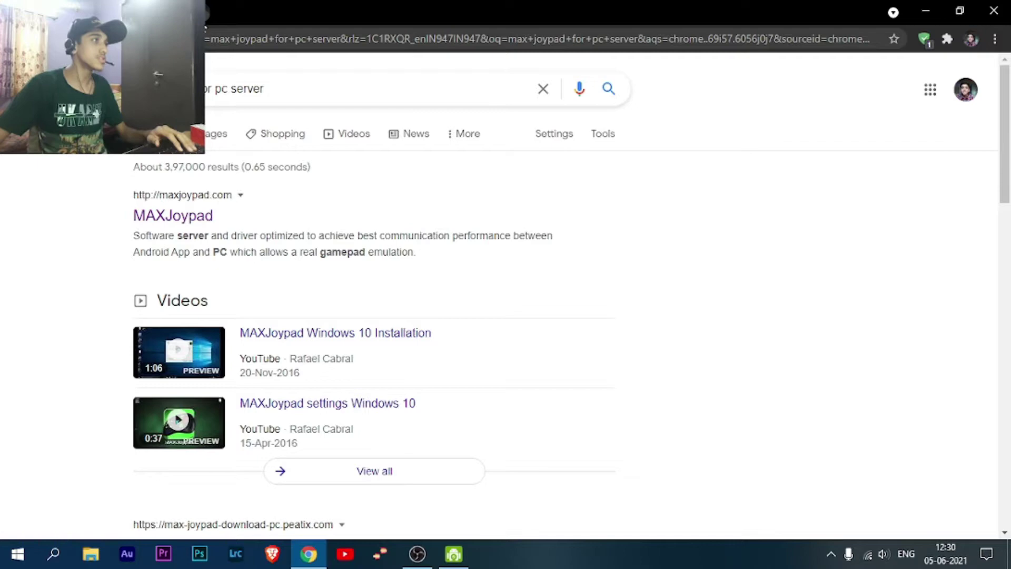
Step: Open maxjoypad.com in a new tab and go to its Download section
key(ctrl+t)
text(maxjoypad)
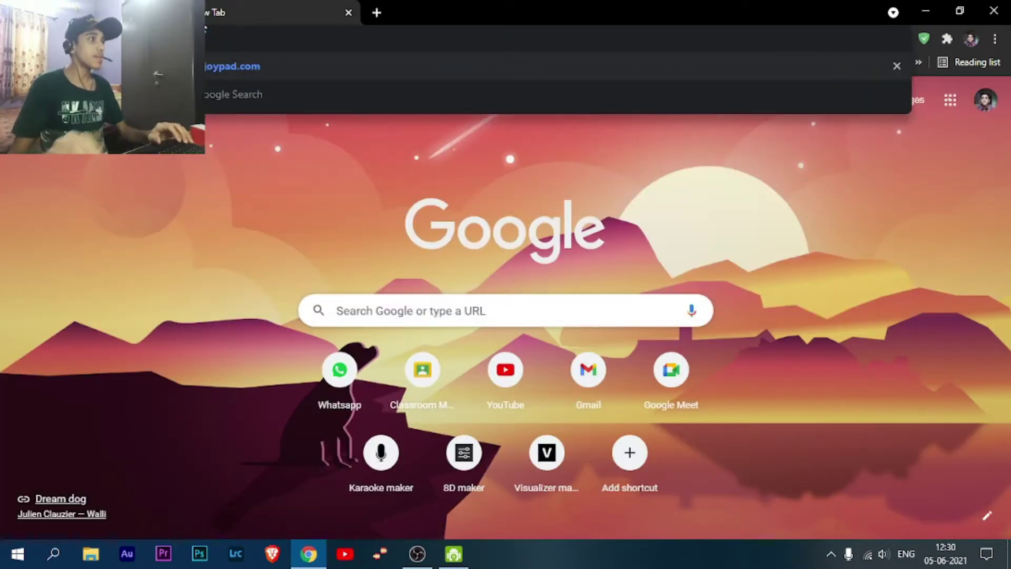
key(Return)
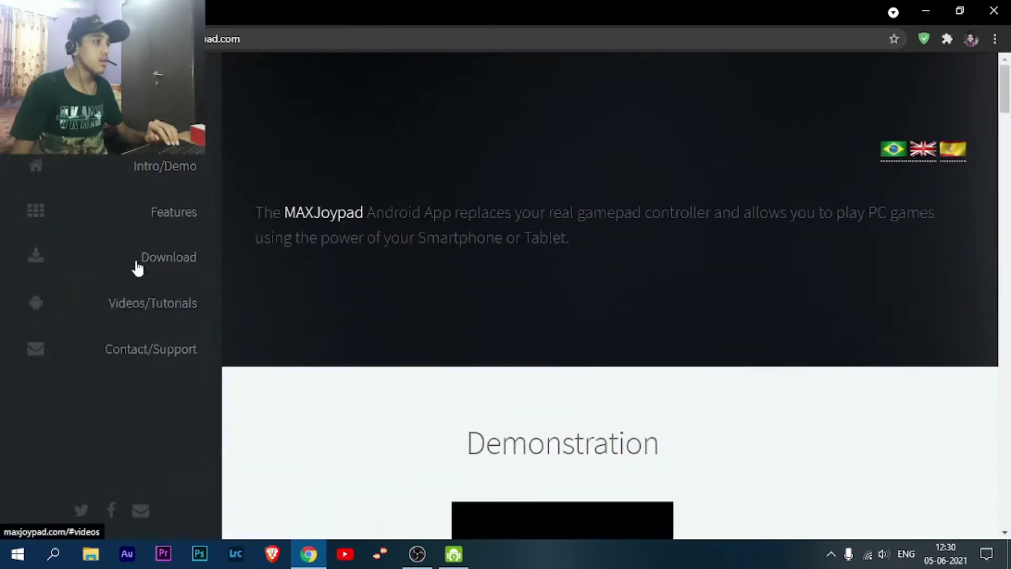
scroll(509, 288, down, 5)
scroll(509, 288, down, 2)
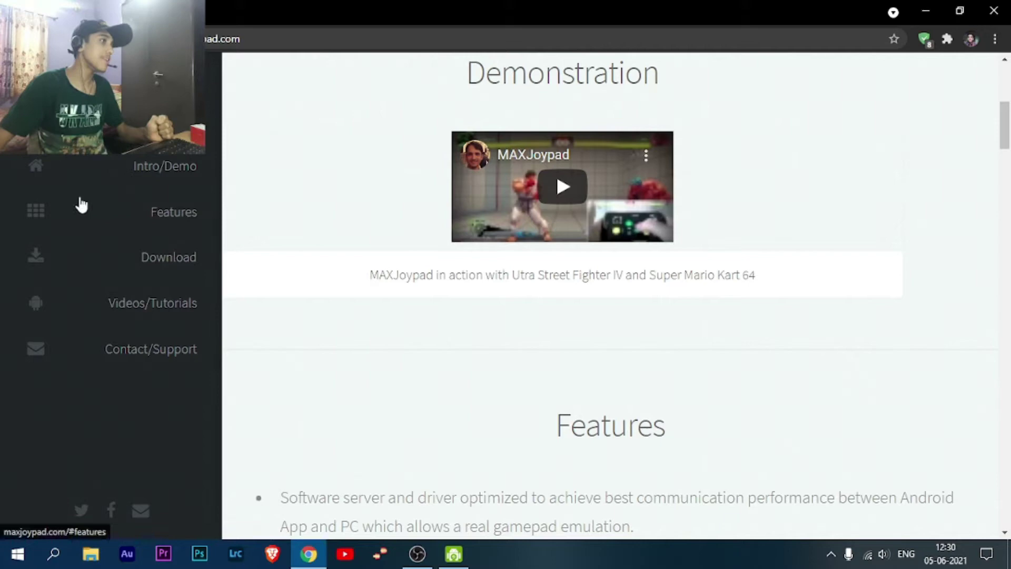
click(115, 261)
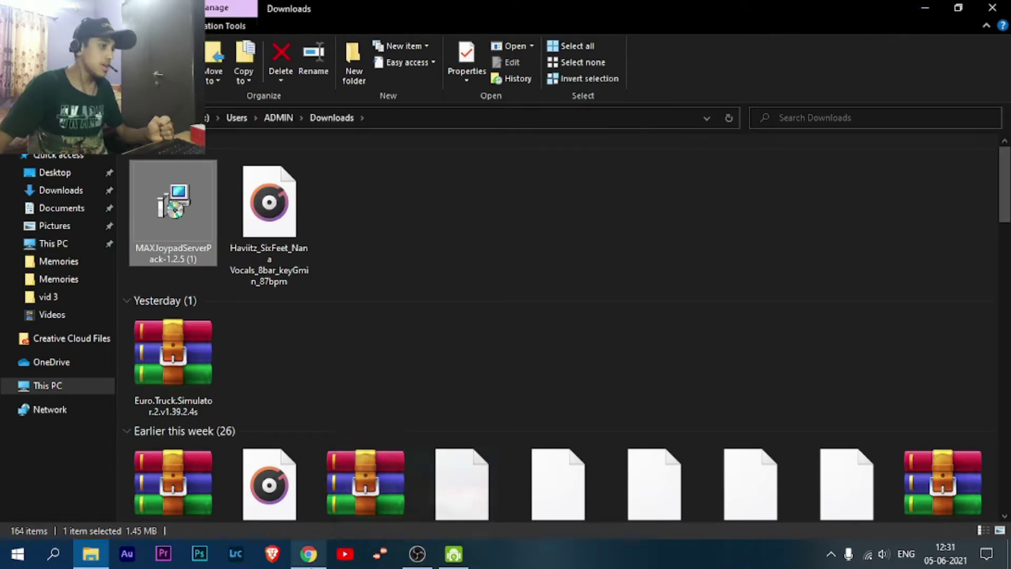
Step: Run MAXJoypadServerPack-1.2.5.exe as administrator, then close Downloads and show the desktop
double_click(166, 222)
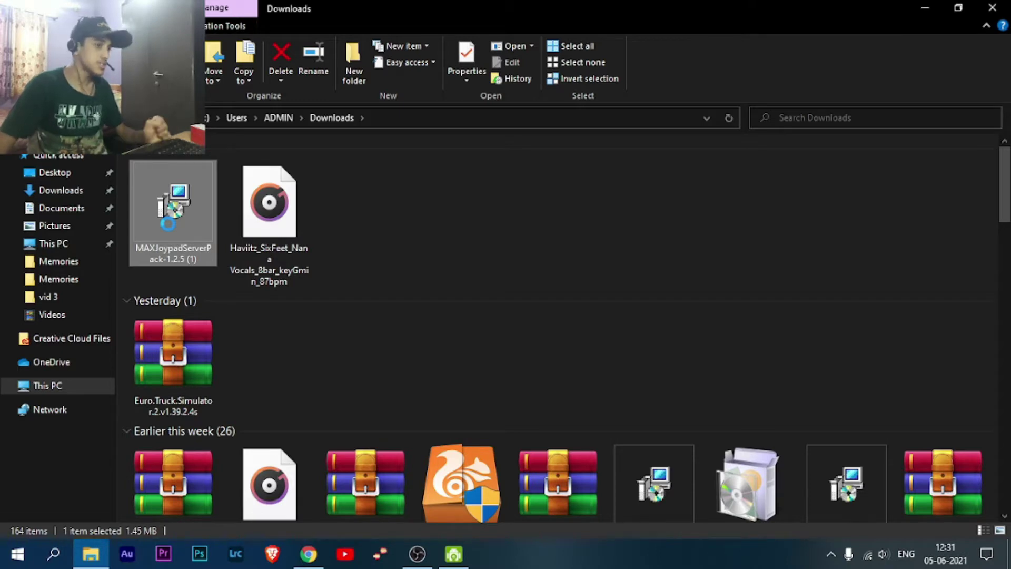
right_click(182, 222)
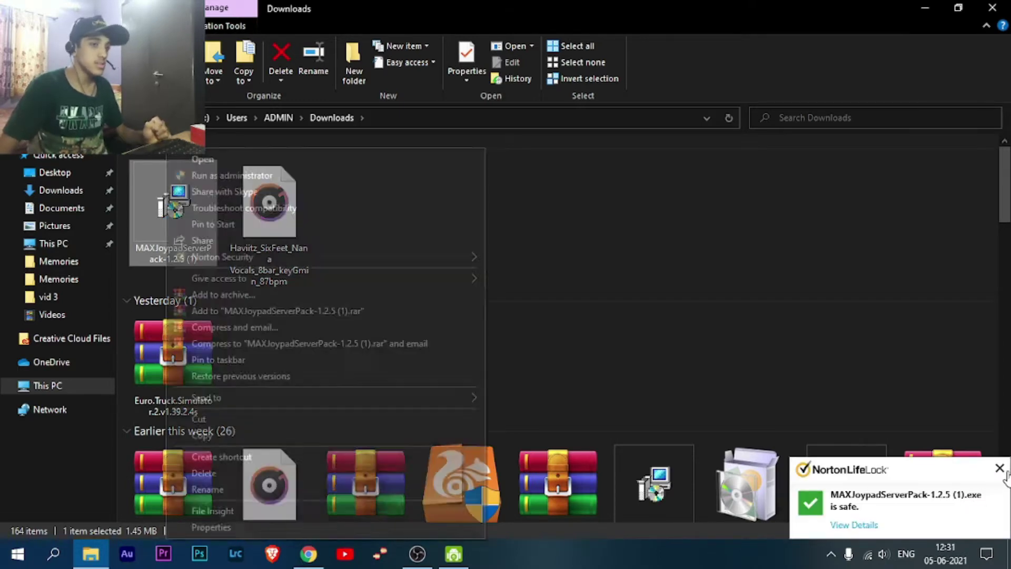
click(320, 260)
right_click(193, 146)
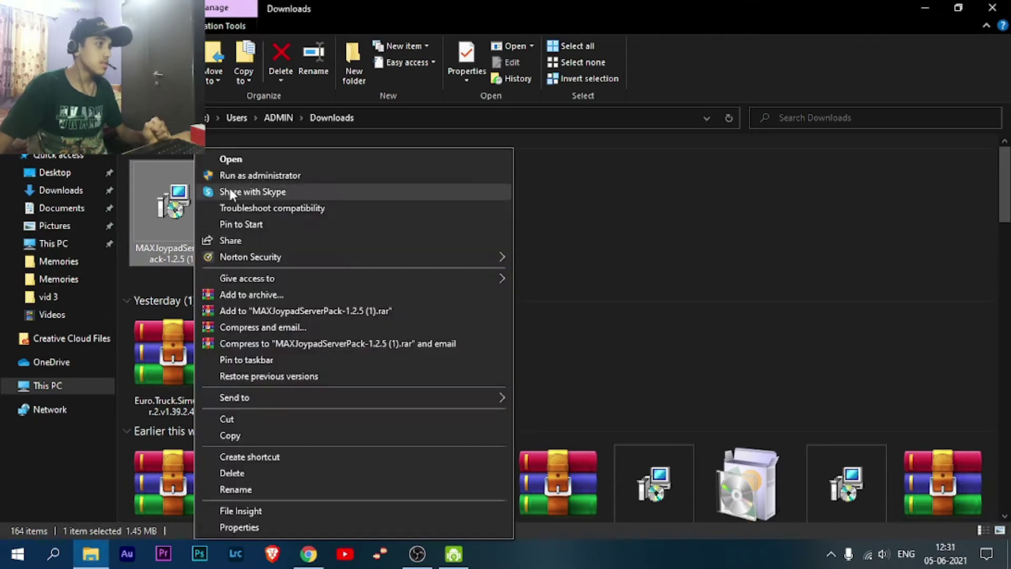
click(260, 176)
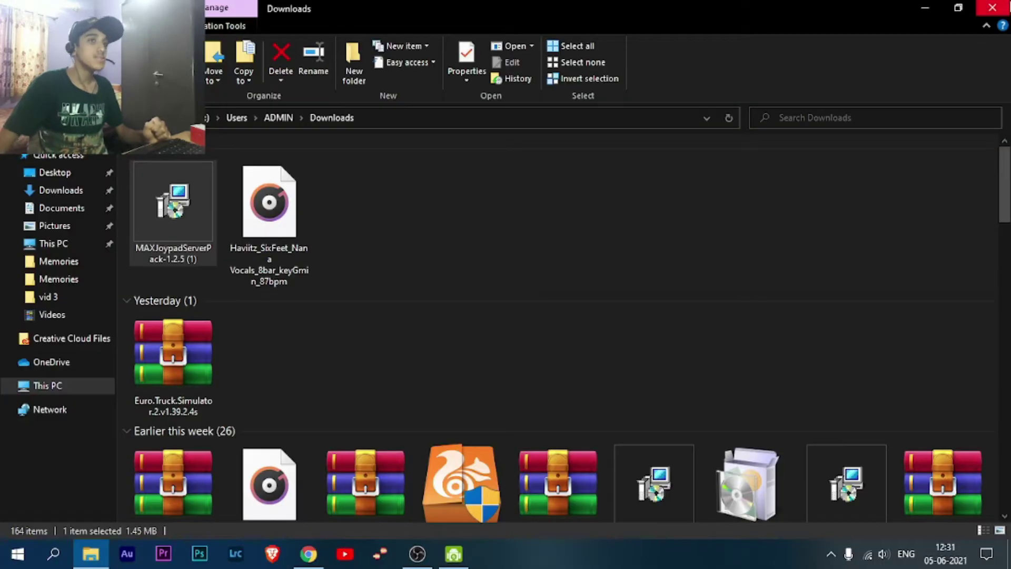
click(993, 7)
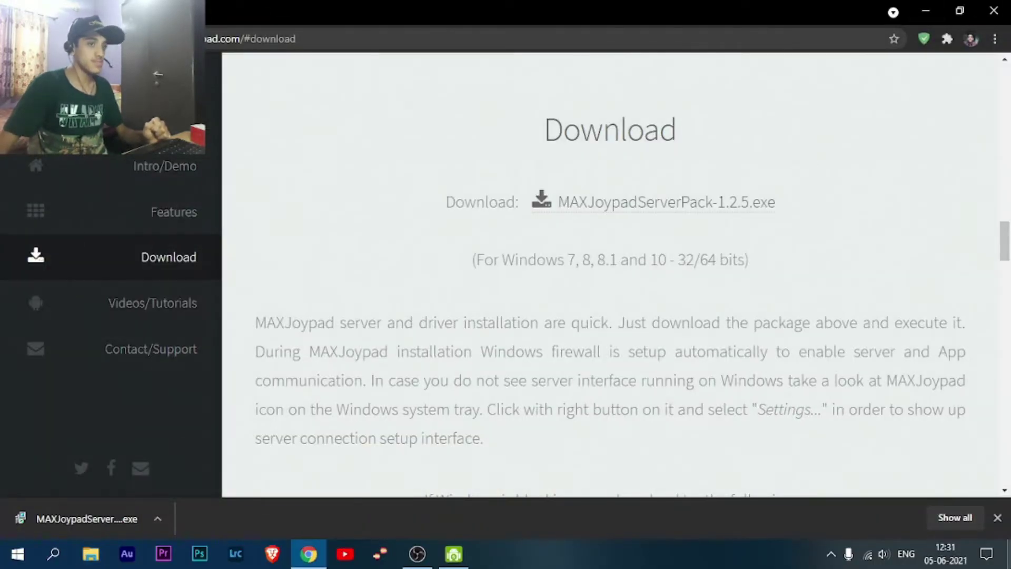
key(super+d)
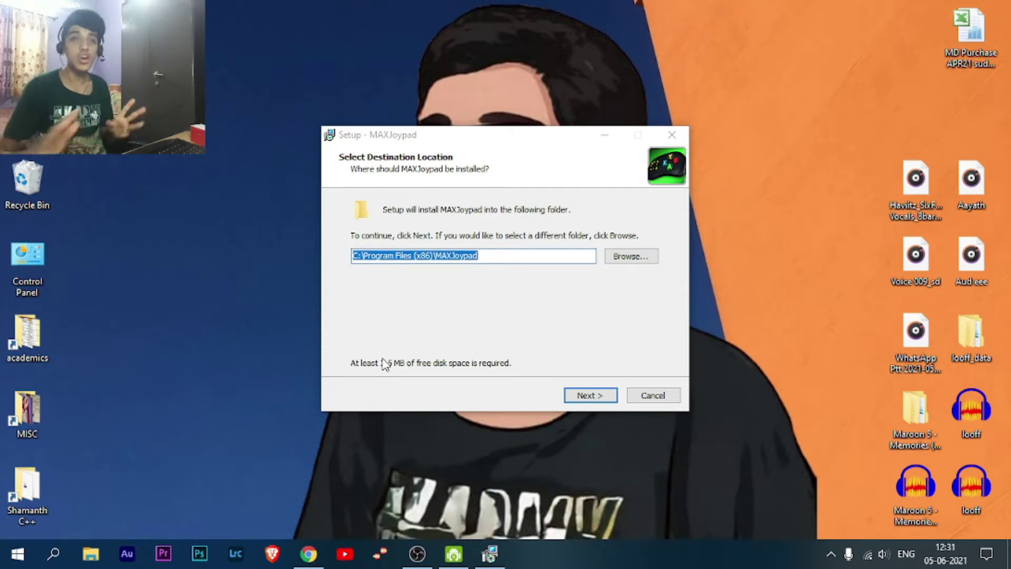
Step: Install with the default folder, Start Menu folder and desktop shortcut, then click Finish
click(591, 396)
click(591, 396)
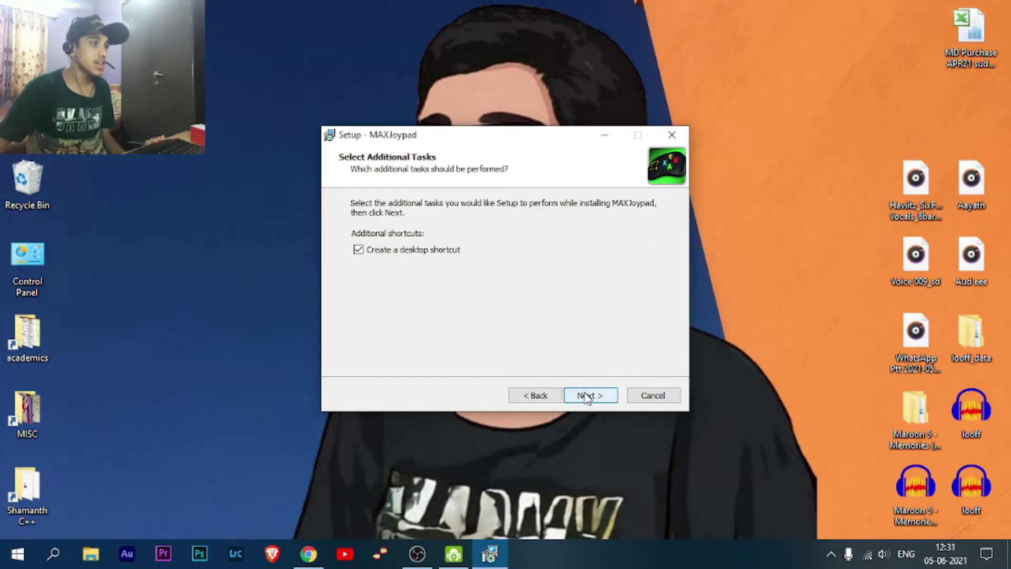
click(590, 396)
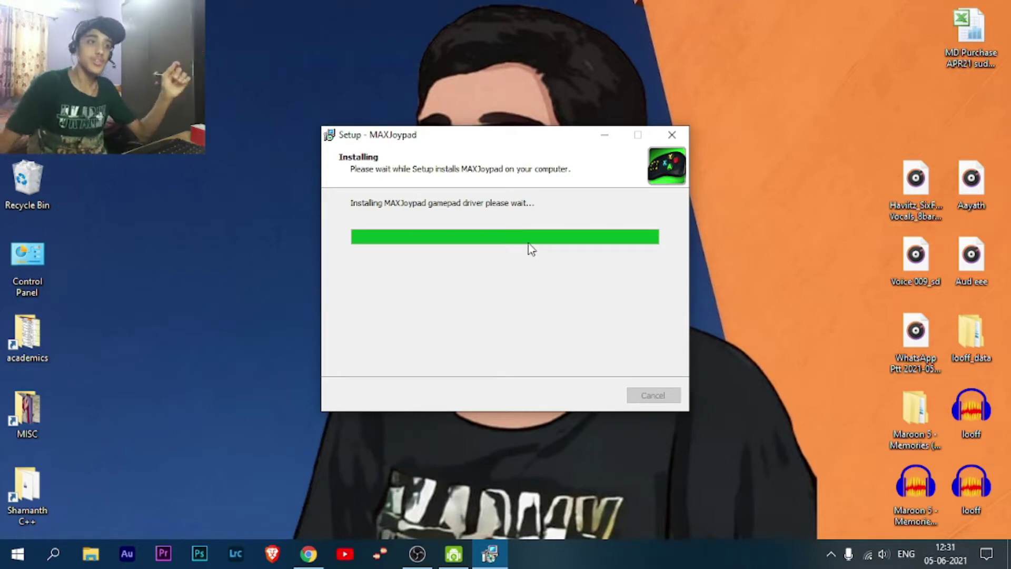
click(831, 554)
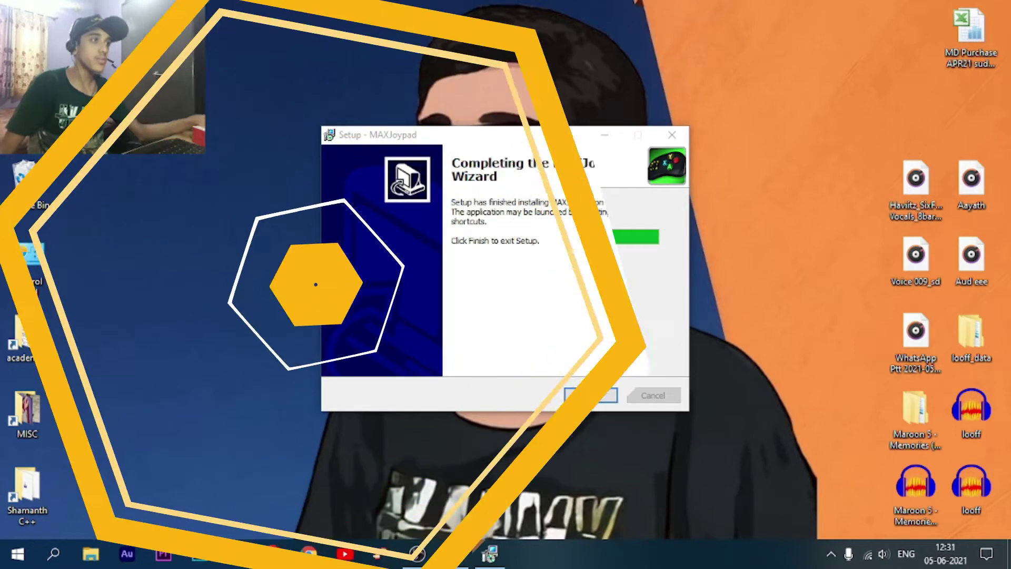
click(615, 401)
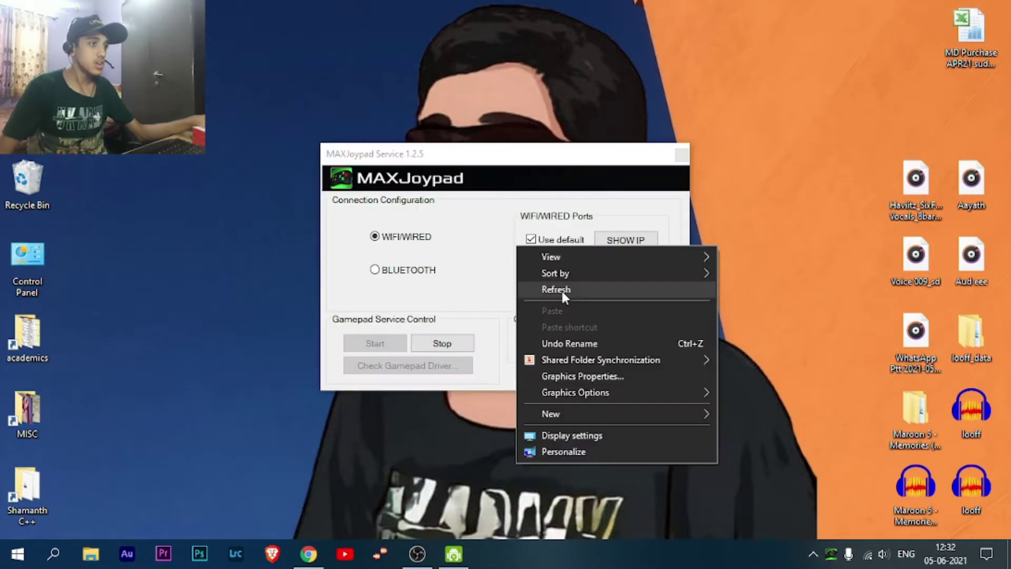
Step: Dismiss the desktop menu and install Gamepad Joystick MAXJoypad from its store page
click(564, 294)
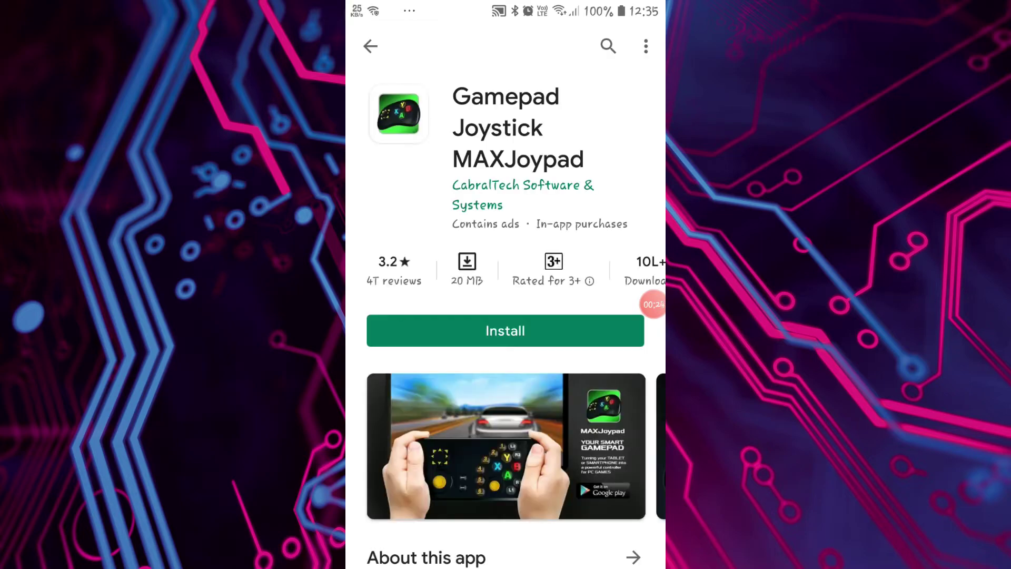
click(504, 330)
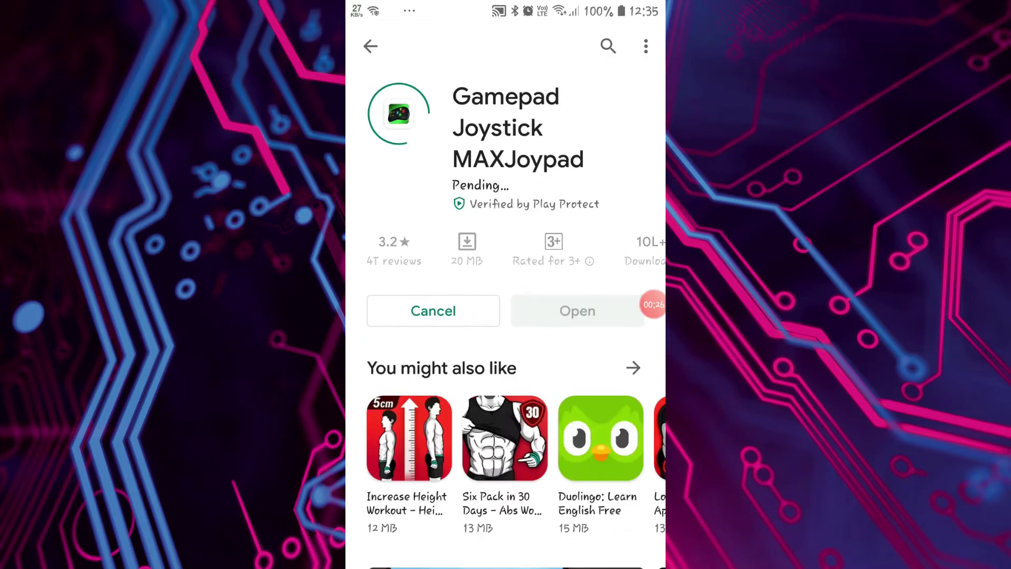
scroll(506, 395, down, 5)
scroll(506, 316, up, 5)
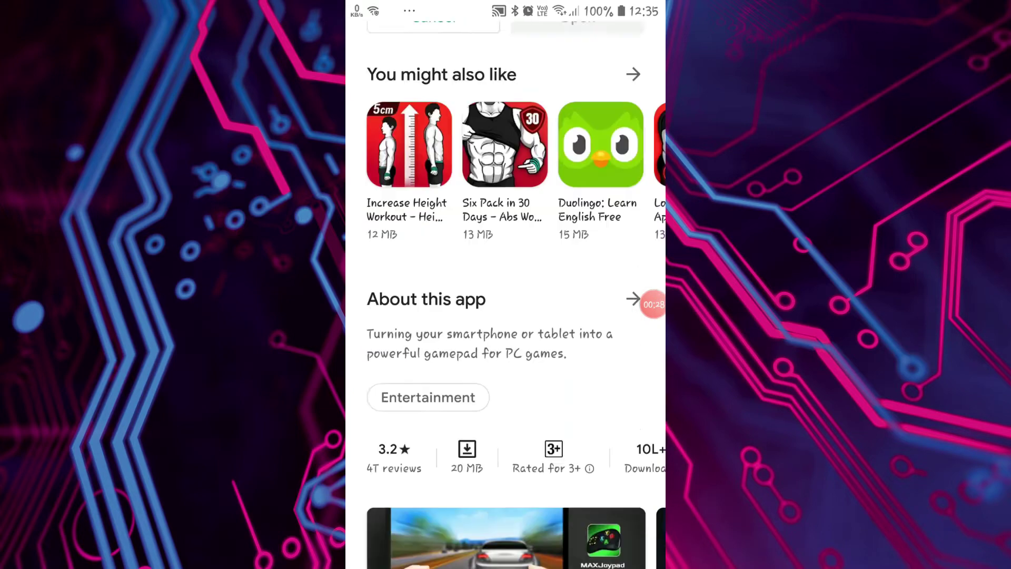
scroll(506, 316, down, 8)
scroll(506, 340, right, 3)
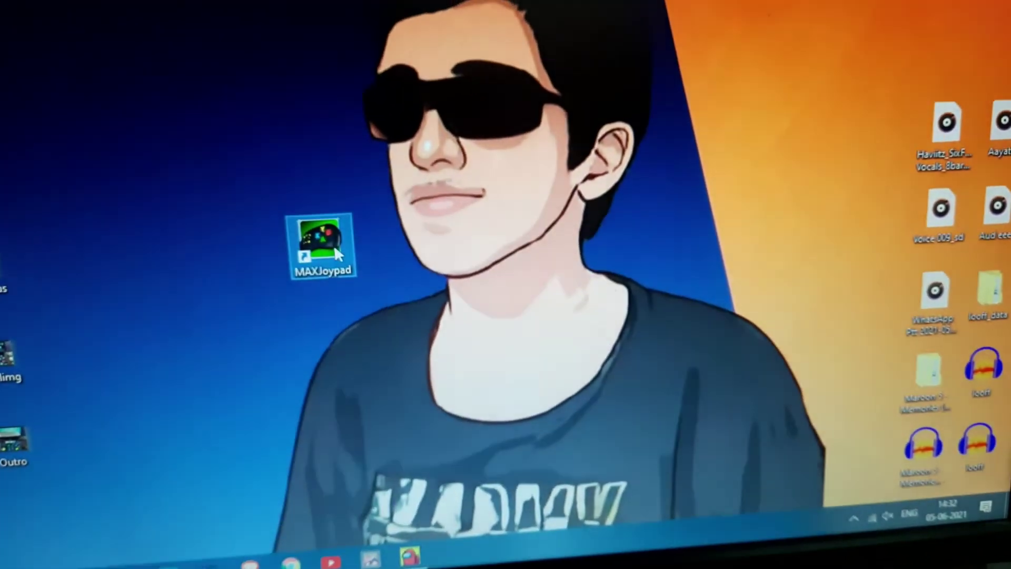
Step: Open the MAXJoypad Service settings window from the system tray
click(325, 237)
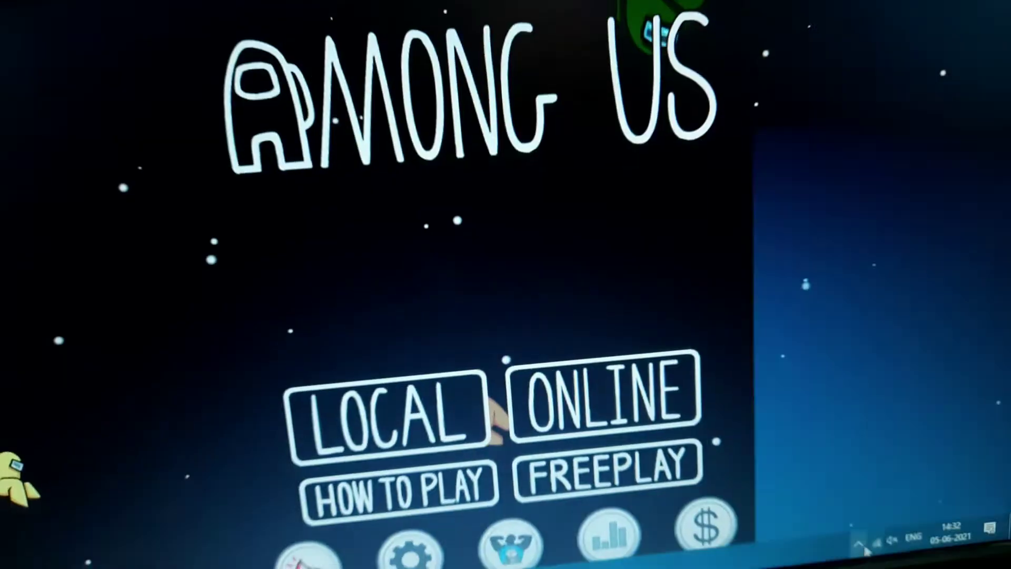
click(863, 546)
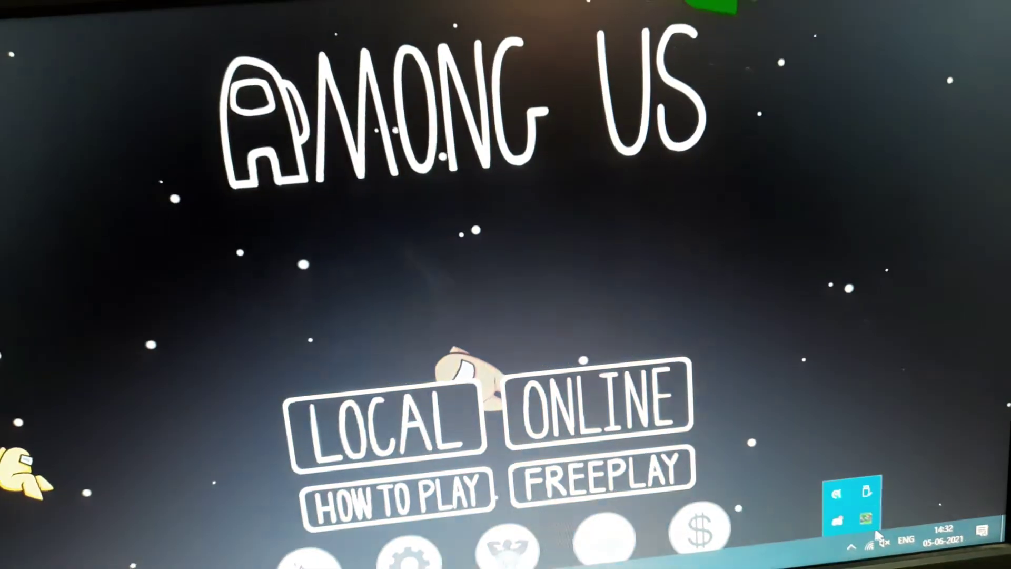
click(859, 505)
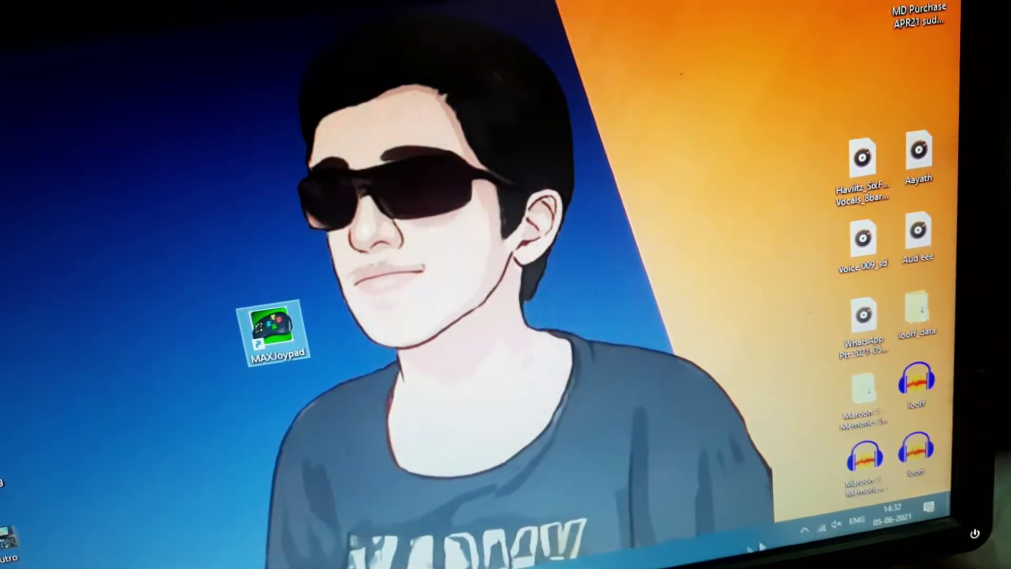
click(805, 529)
click(809, 503)
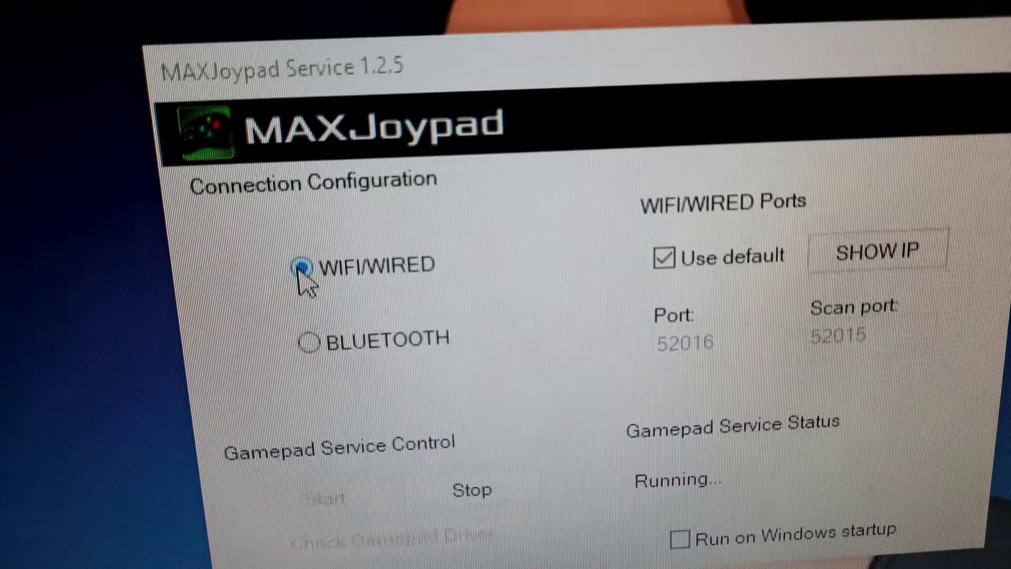
Step: Set the connection type to WIFI/WIRED, then stop and restart the service
click(308, 342)
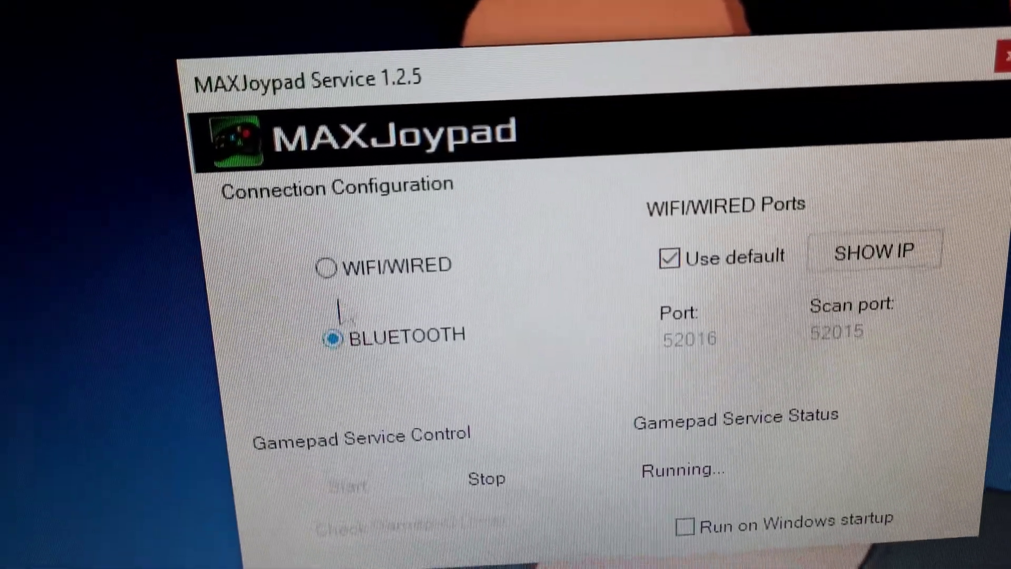
click(327, 268)
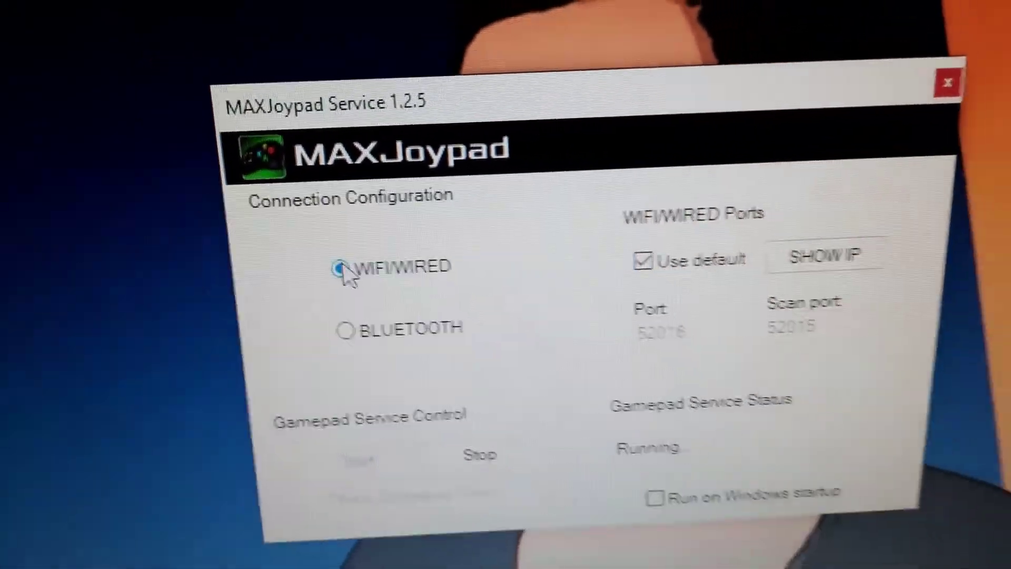
click(478, 431)
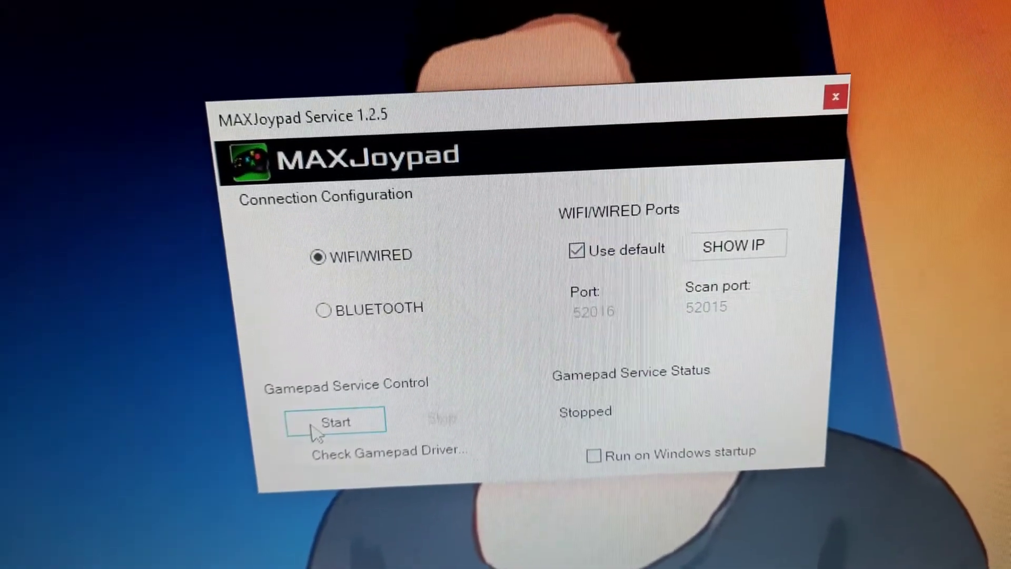
click(329, 425)
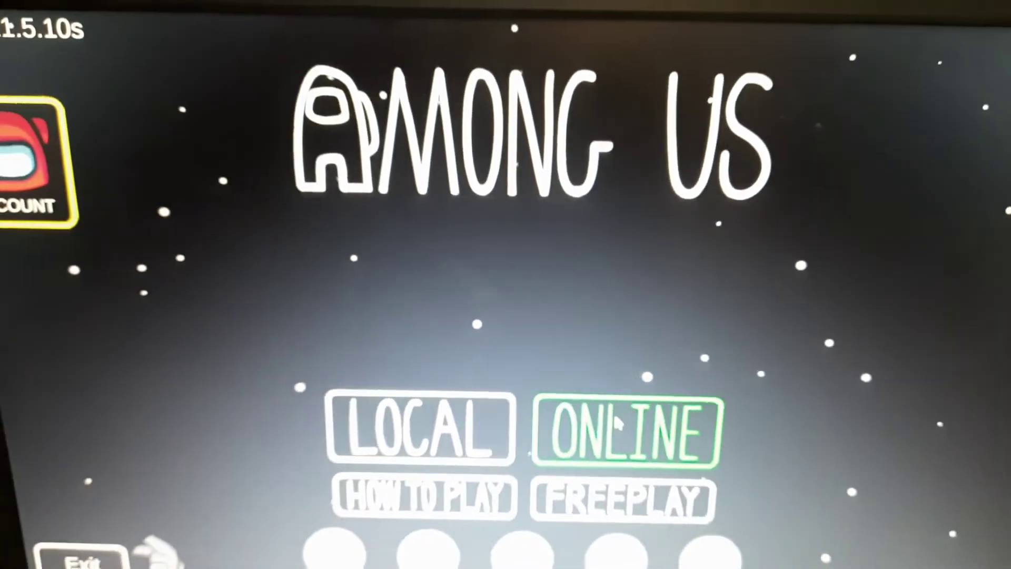
Step: Choose Online, then Find Game, and join a public lobby from the list
click(614, 410)
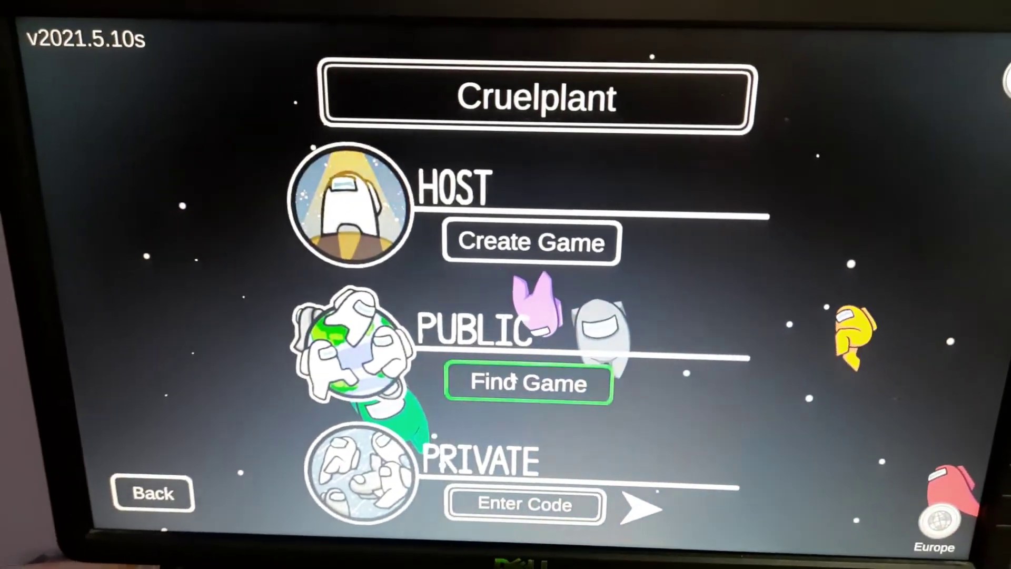
click(505, 395)
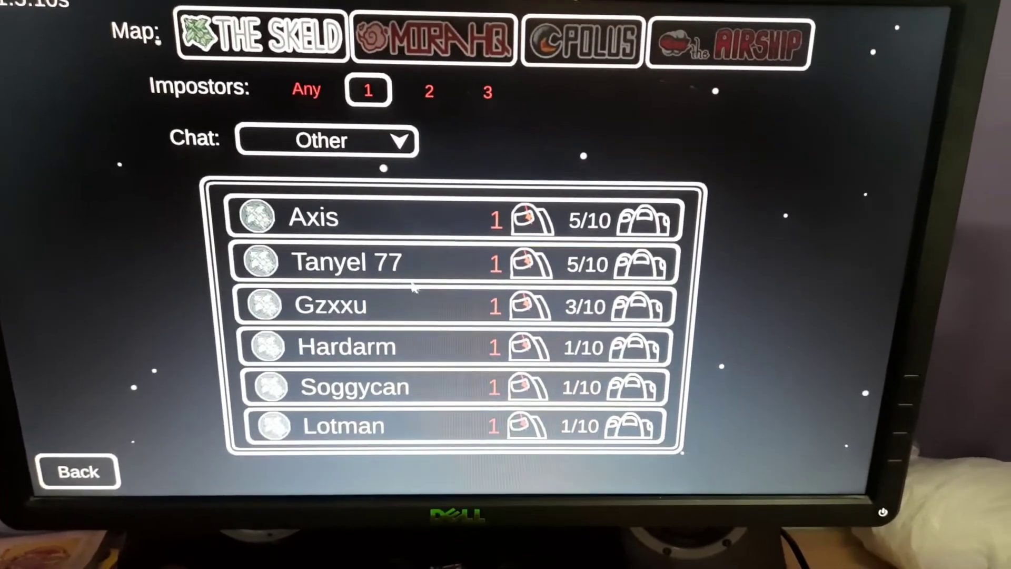
click(413, 268)
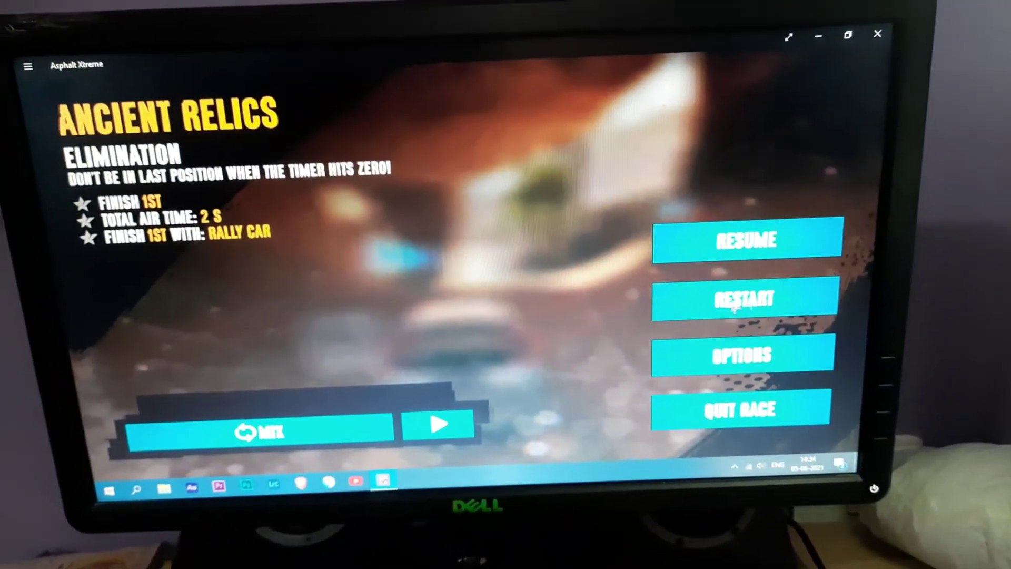
Step: Resume the paused Ancient Relics race from the pause menu
click(810, 235)
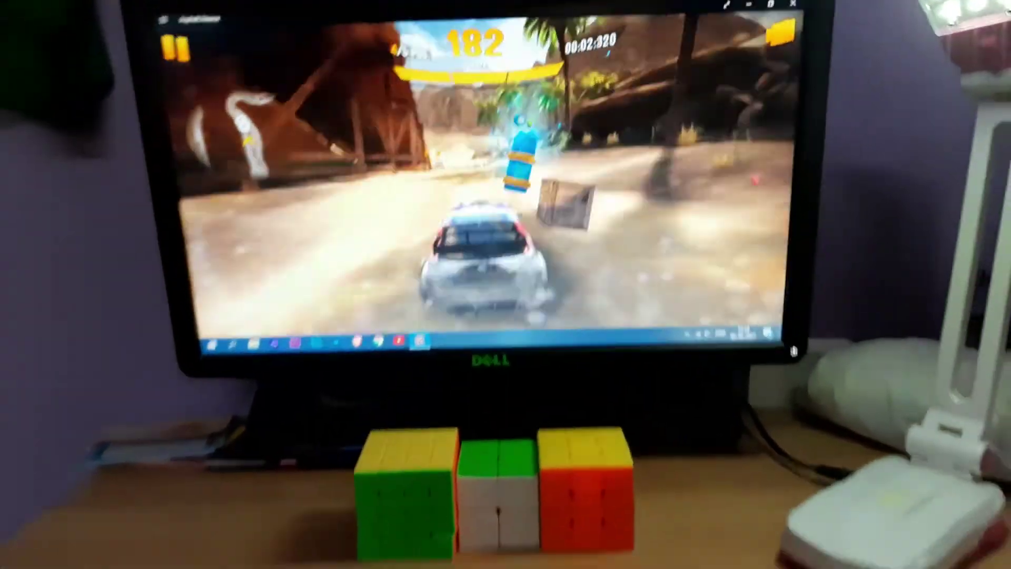